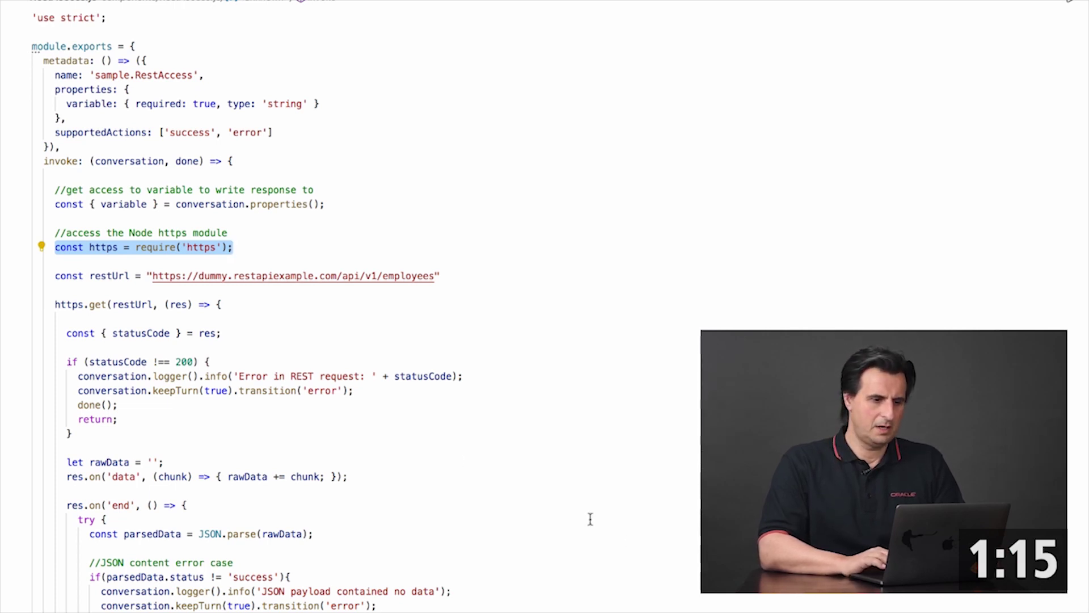
{"action": "left_click_drag", "start_coordinate": [53, 304], "coordinate": [103, 304]}
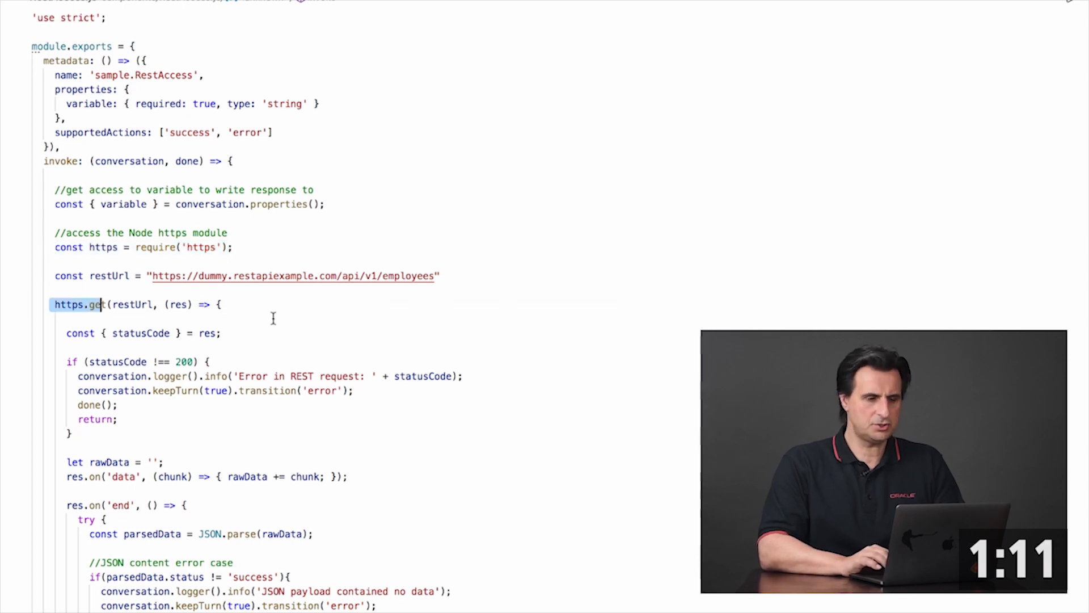
{"action": "scroll", "coordinate": [274, 319], "scroll_direction": "down", "scroll_amount": 3}
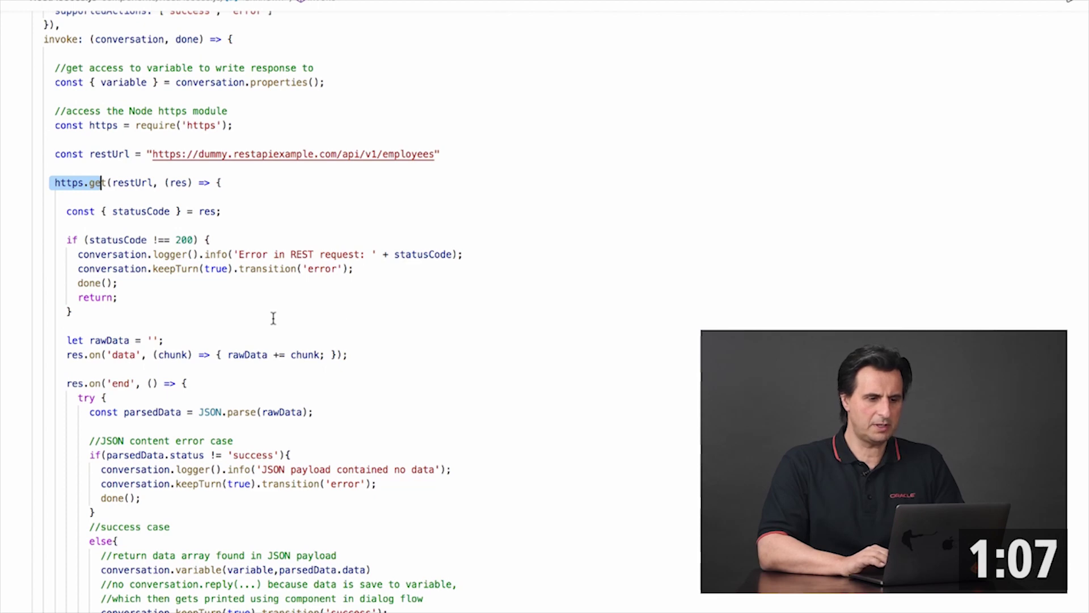
{"action": "scroll", "coordinate": [273, 318], "scroll_direction": "down", "scroll_amount": 2}
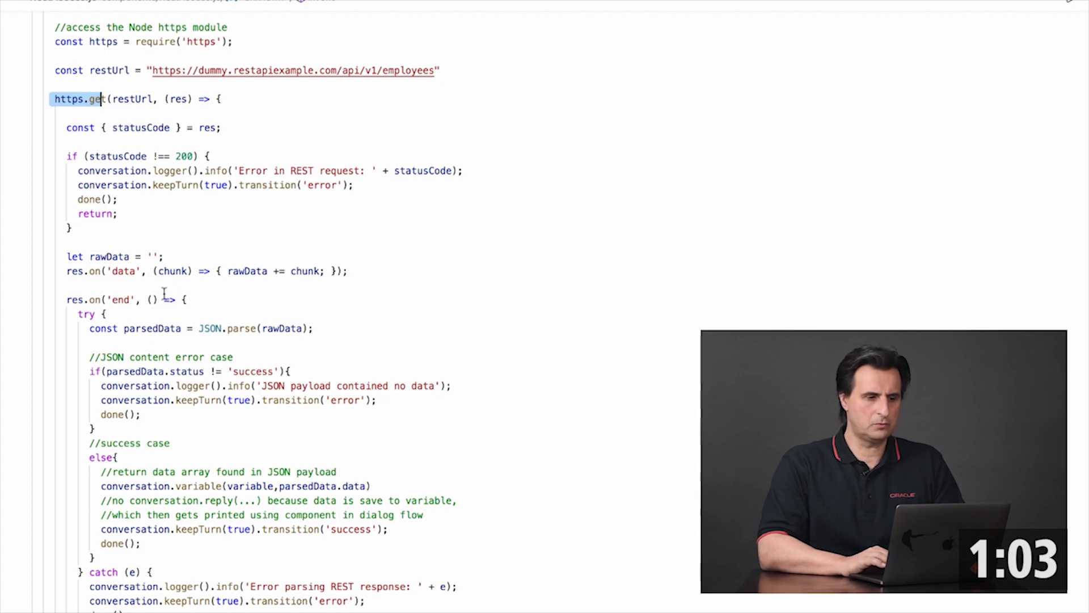
{"action": "left_click_drag", "start_coordinate": [66, 271], "coordinate": [143, 271]}
{"action": "scroll", "coordinate": [143, 271], "scroll_direction": "down", "scroll_amount": 3}
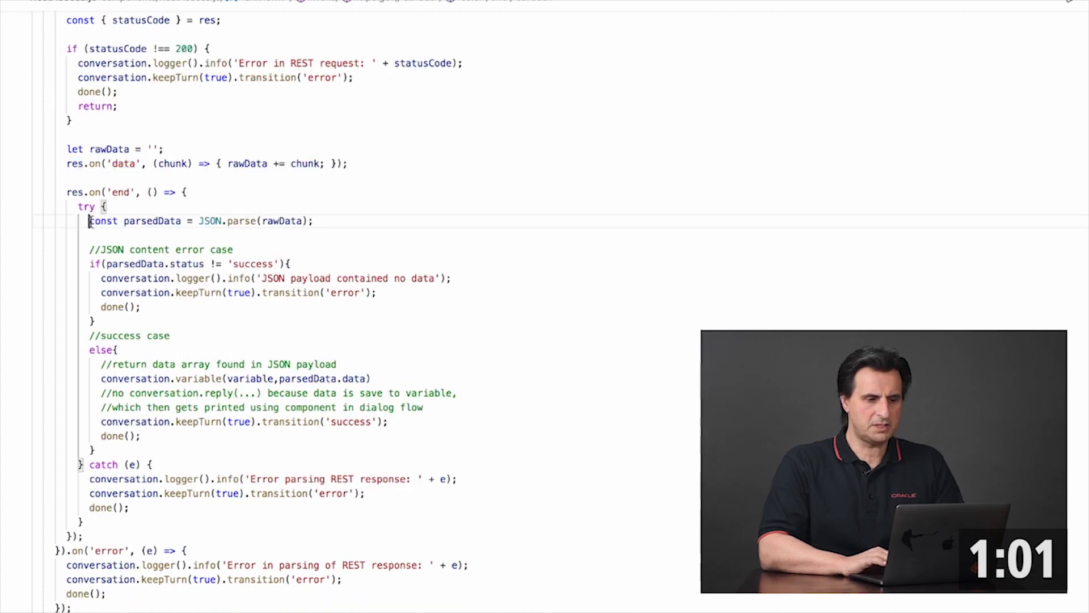
{"action": "left_click_drag", "start_coordinate": [90, 220], "coordinate": [323, 223]}
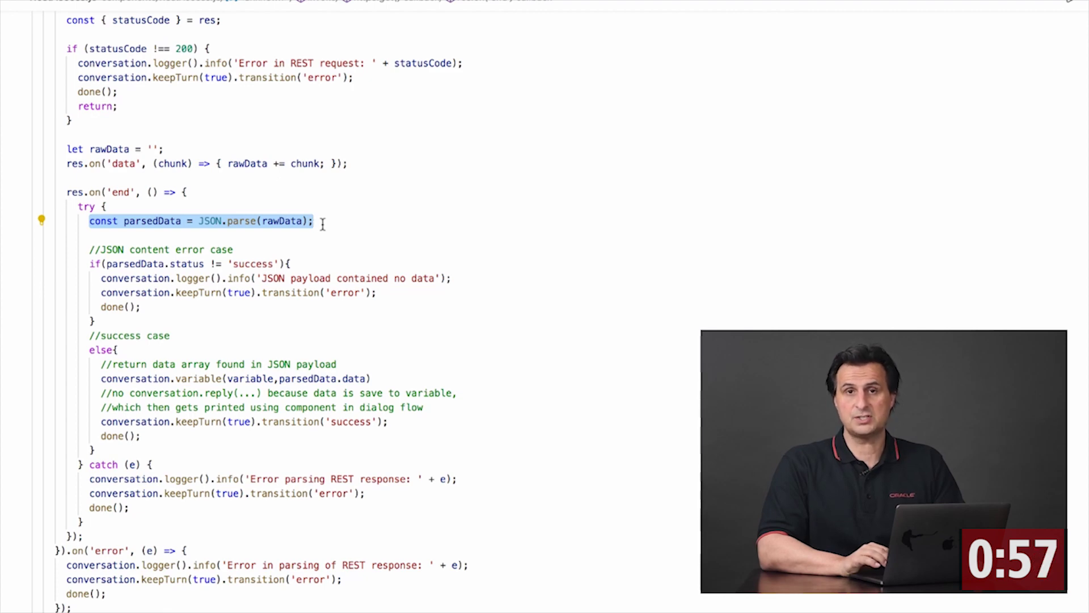
{"action": "scroll", "coordinate": [322, 222], "scroll_direction": "down", "scroll_amount": 1}
{"action": "scroll", "coordinate": [322, 224], "scroll_direction": "down", "scroll_amount": 3}
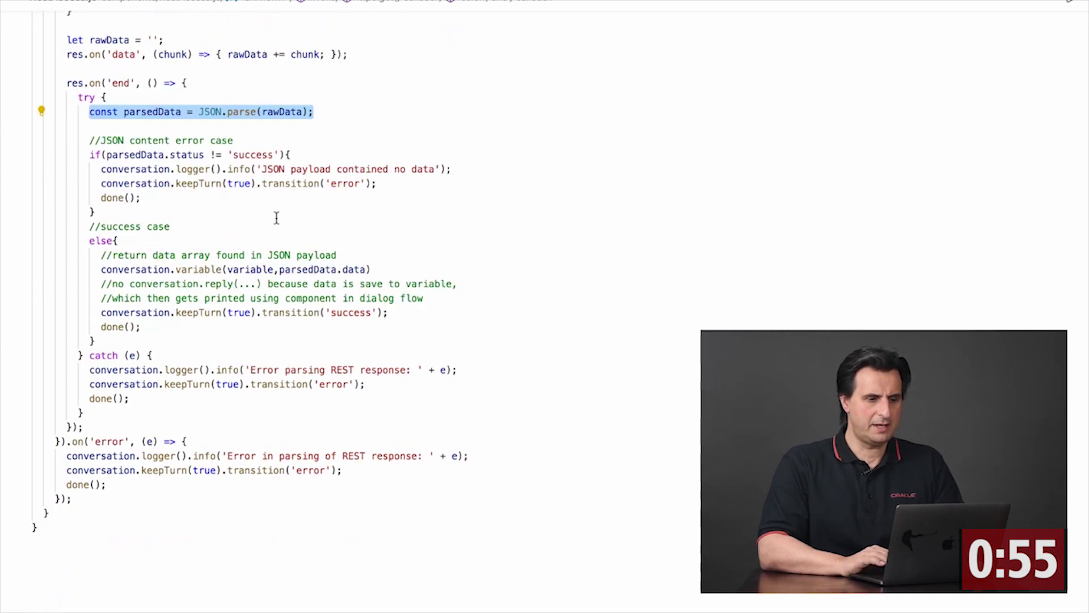
{"action": "scroll", "coordinate": [276, 219], "scroll_direction": "down", "scroll_amount": 1}
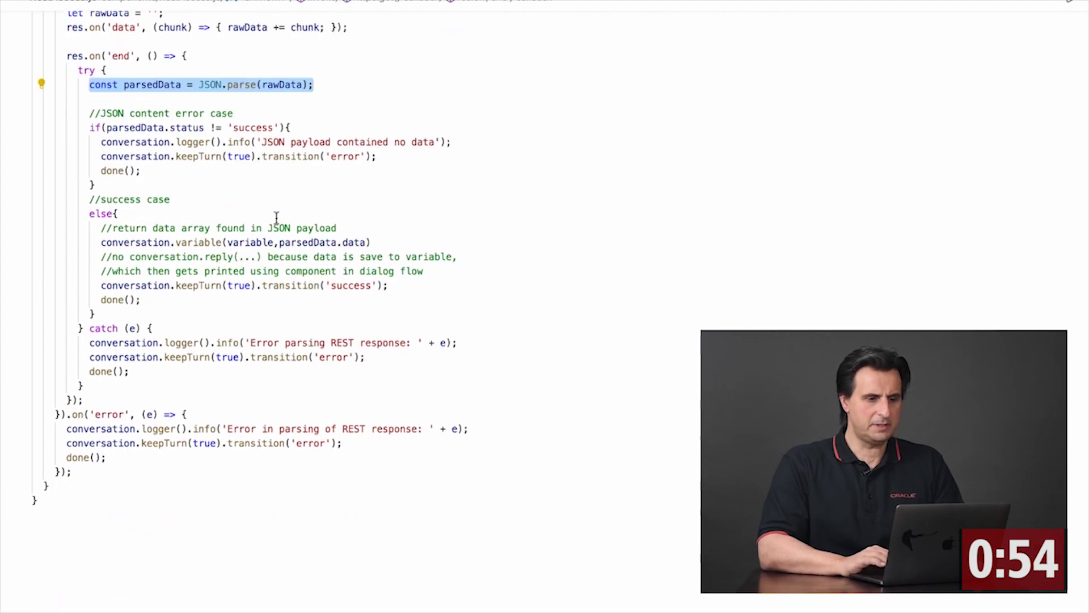
{"action": "left_click", "coordinate": [101, 243]}
{"action": "left_click_drag", "start_coordinate": [102, 243], "coordinate": [270, 243]}
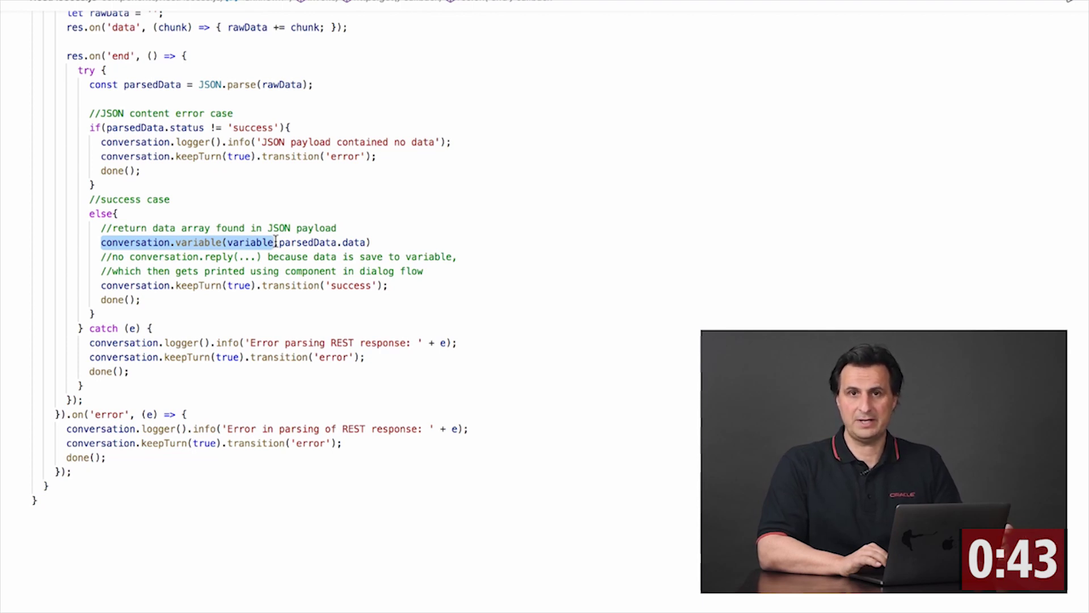
{"action": "left_click_drag", "start_coordinate": [275, 242], "coordinate": [377, 241]}
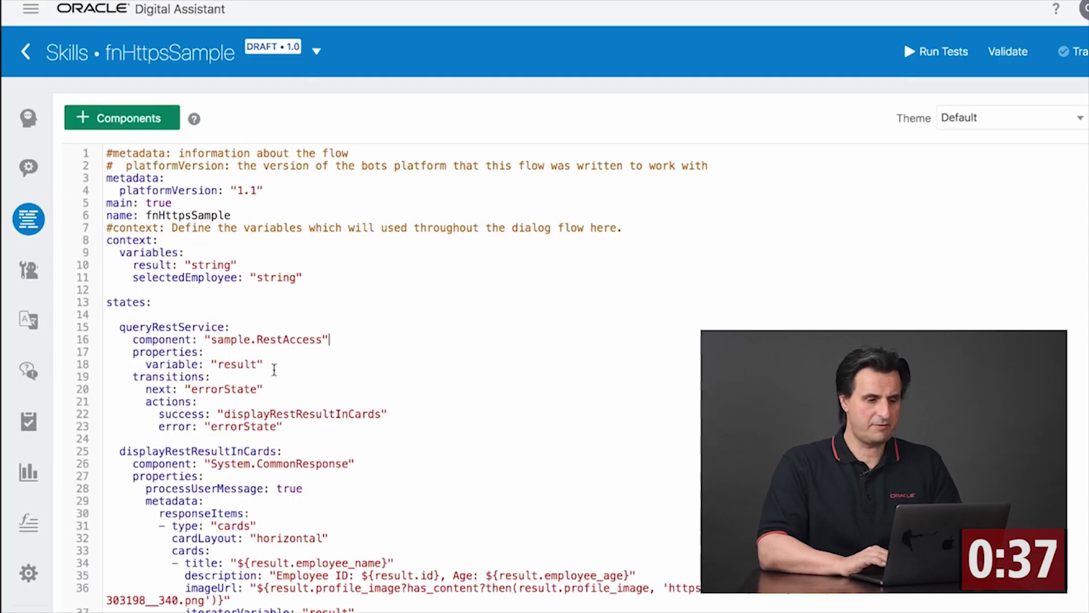
{"action": "scroll", "coordinate": [274, 363], "scroll_direction": "down", "scroll_amount": 2}
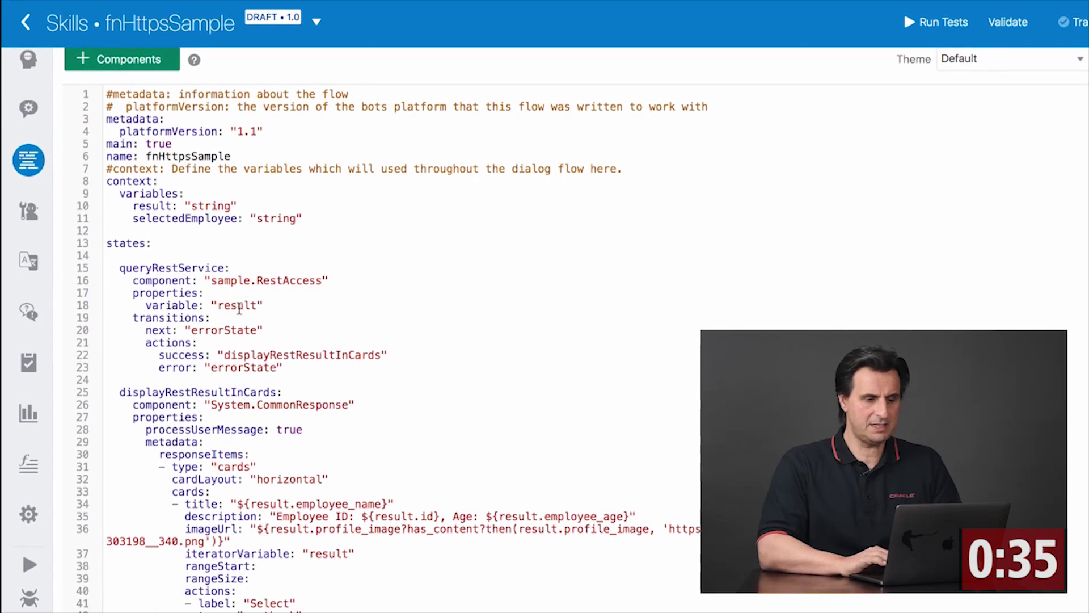
- Highlight the result variable that queryRestService fills in the fnHttpsSample flow
{"action": "double_click", "coordinate": [239, 305]}
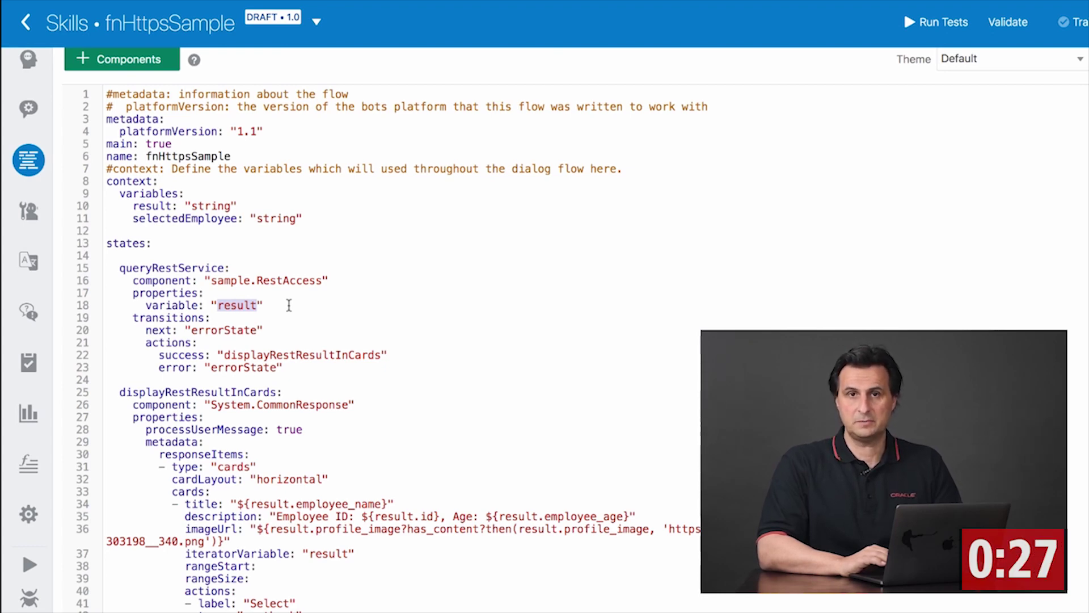
{"action": "scroll", "coordinate": [289, 304], "scroll_direction": "down", "scroll_amount": 3}
{"action": "scroll", "coordinate": [289, 305], "scroll_direction": "down", "scroll_amount": 3}
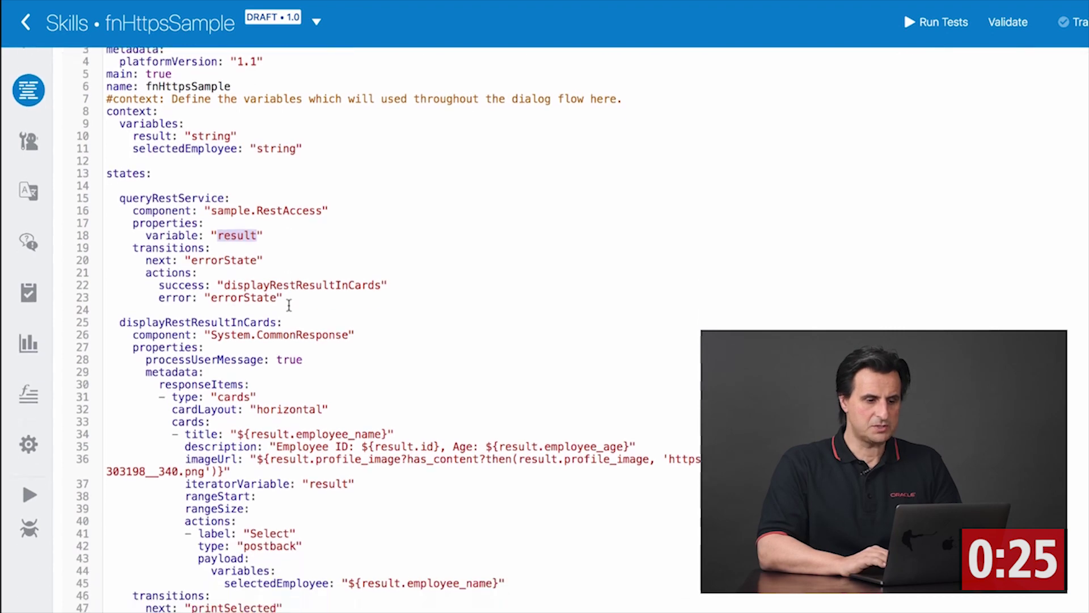
{"action": "scroll", "coordinate": [288, 304], "scroll_direction": "down", "scroll_amount": 2}
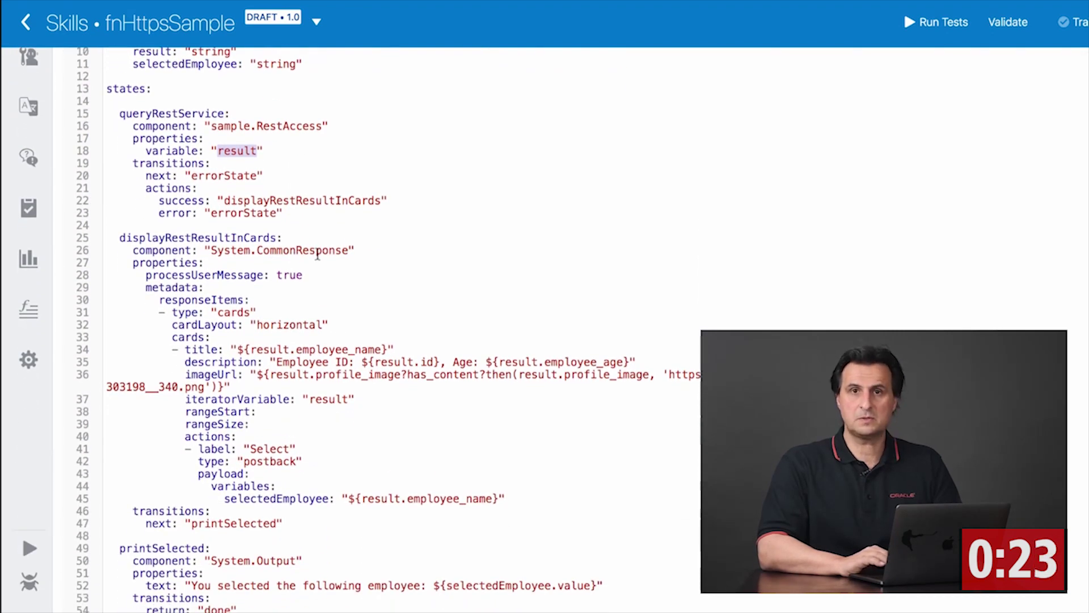
{"action": "scroll", "coordinate": [361, 287], "scroll_direction": "down", "scroll_amount": 2}
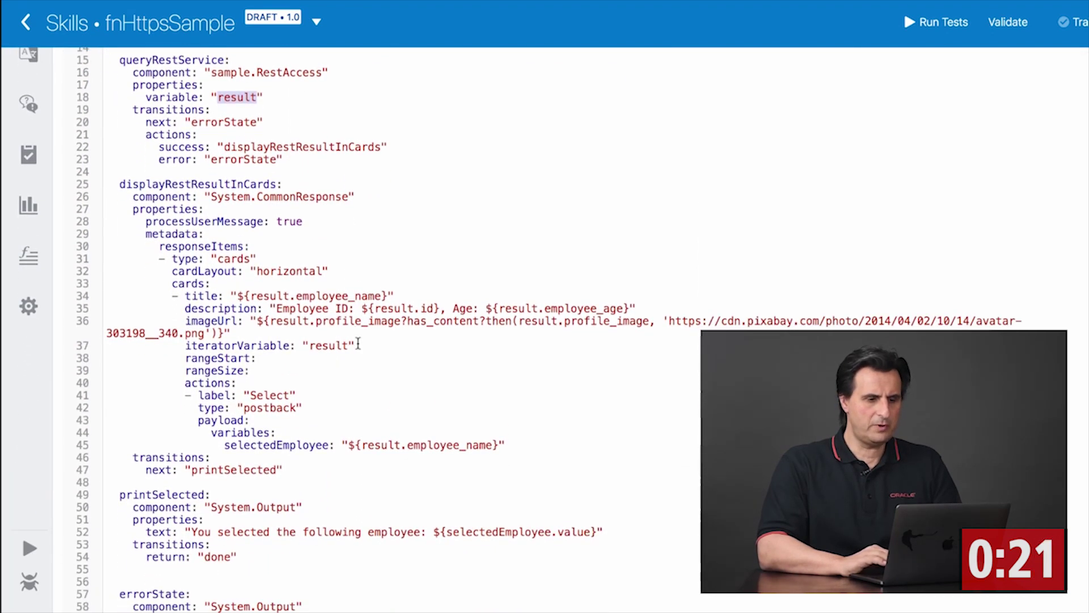
{"action": "left_click_drag", "start_coordinate": [356, 345], "coordinate": [186, 345]}
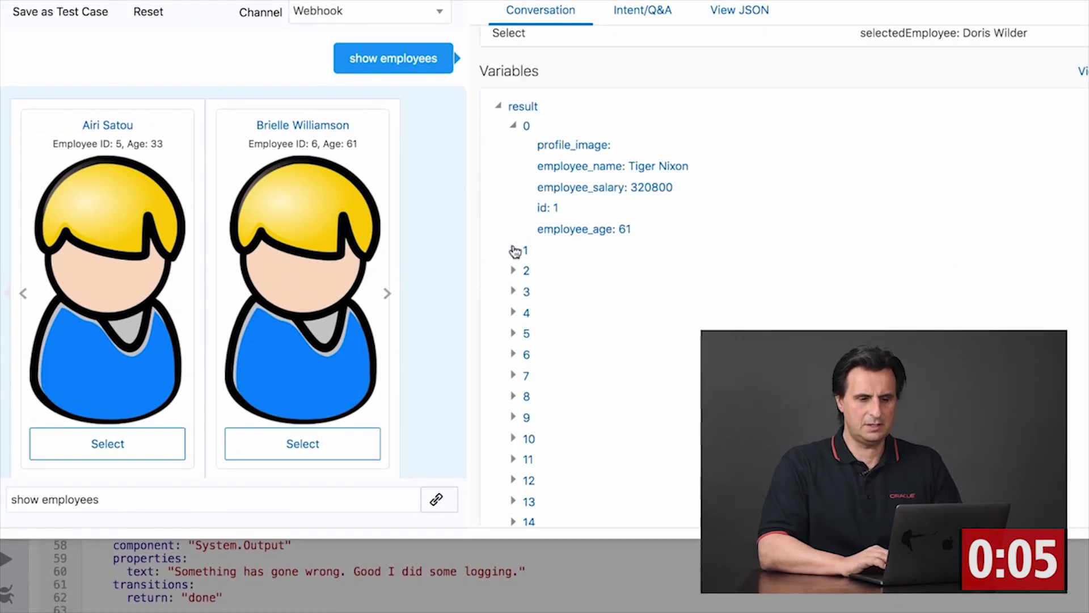
- Expand the second employee entry under result in the tester's Variables panel
{"action": "left_click", "coordinate": [515, 251]}
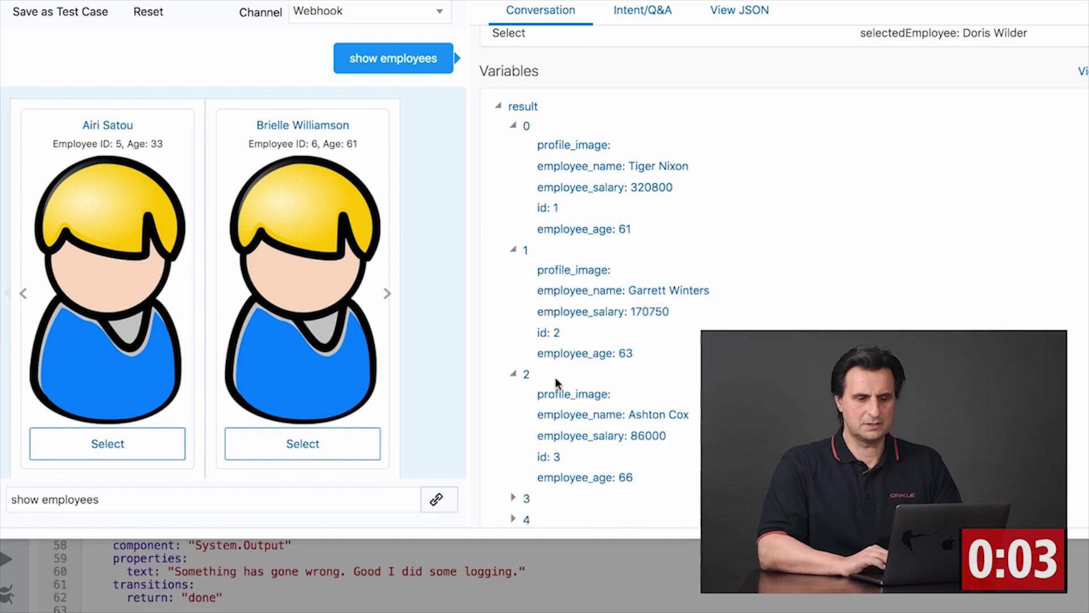